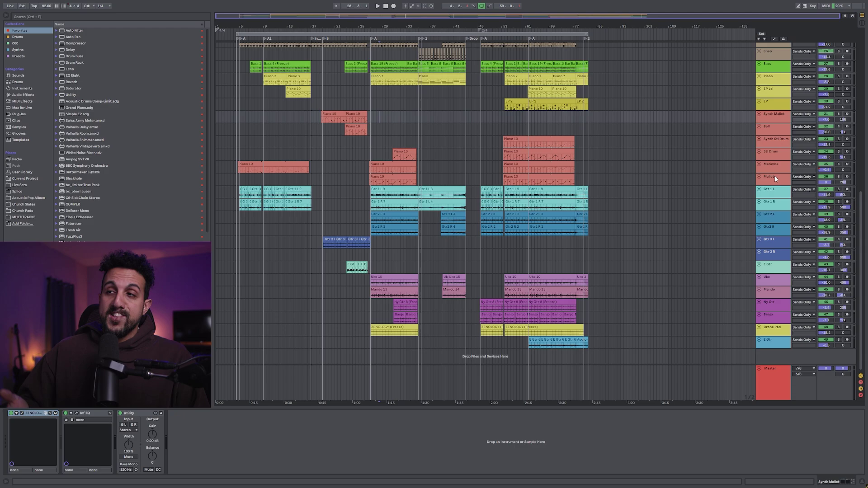
# Switch to Session view and review the A Drums, H Leads, G Keys, B FX returns and Piano track devices
pyautogui.press('Tab')
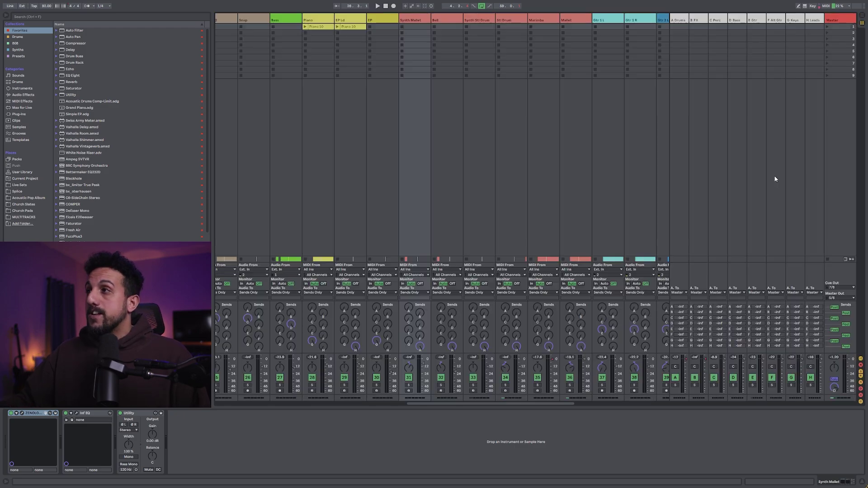
pyautogui.click(680, 20)
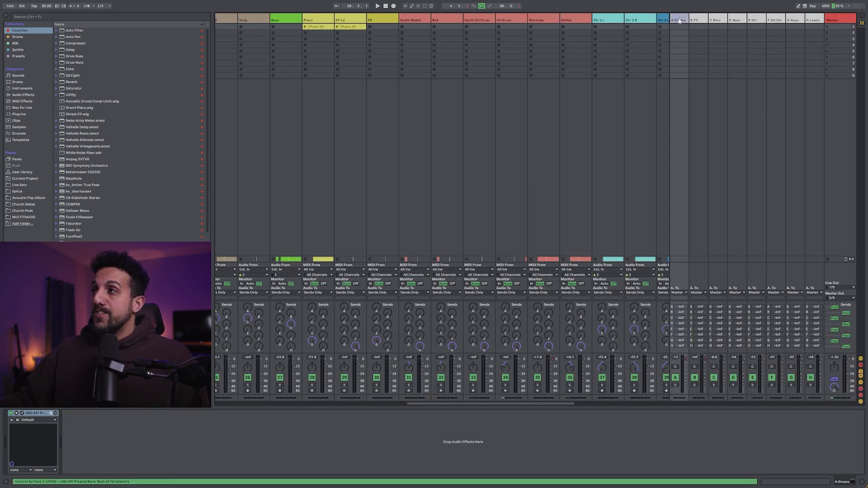
pyautogui.click(816, 21)
pyautogui.click(796, 21)
pyautogui.click(675, 21)
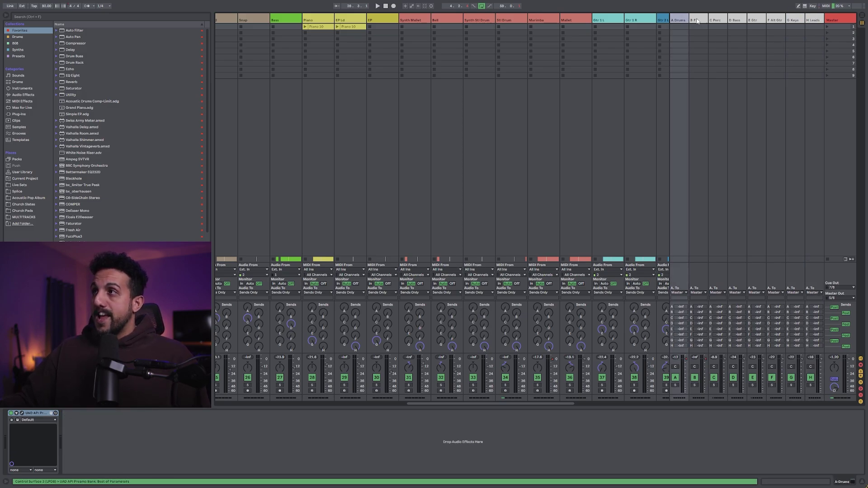
pyautogui.click(692, 20)
pyautogui.click(678, 21)
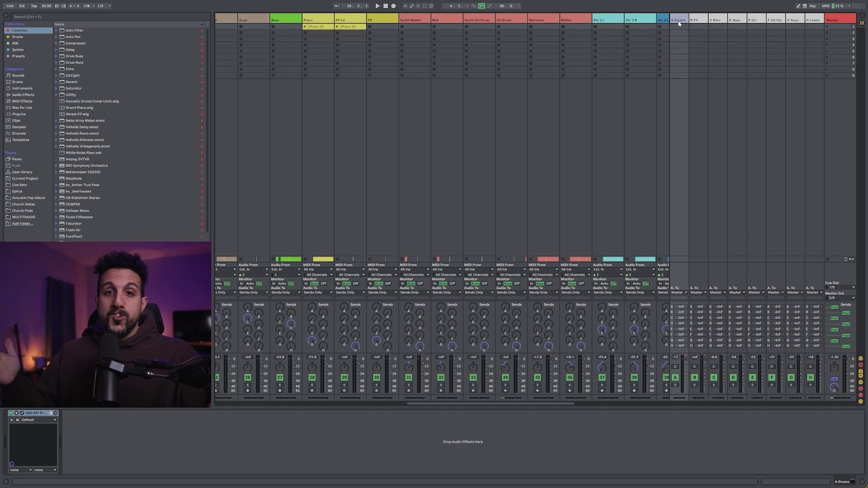
pyautogui.click(322, 21)
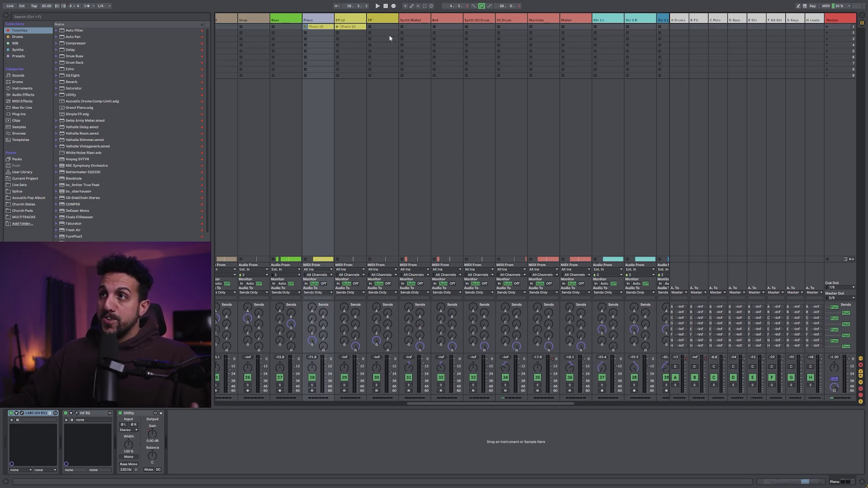
# Review the devices on each group return, from A Drums through H Leads
pyautogui.click(684, 19)
pyautogui.click(699, 20)
pyautogui.click(718, 20)
pyautogui.click(737, 20)
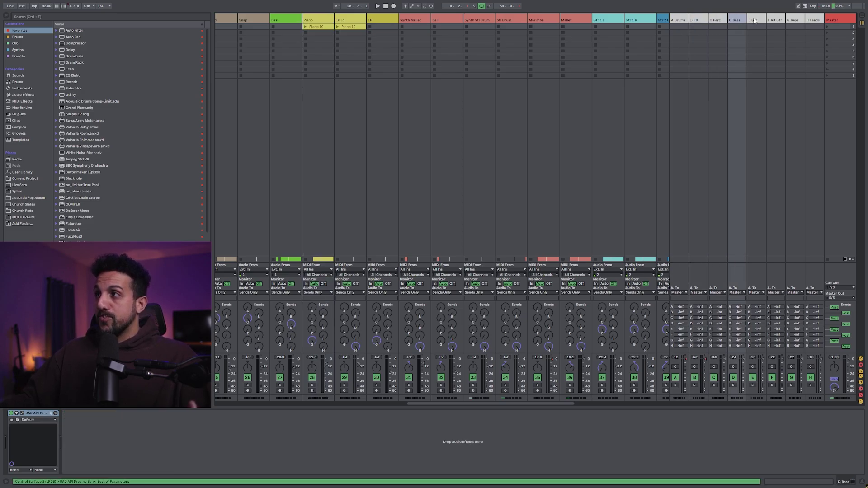
pyautogui.click(756, 20)
pyautogui.click(796, 20)
pyautogui.click(810, 20)
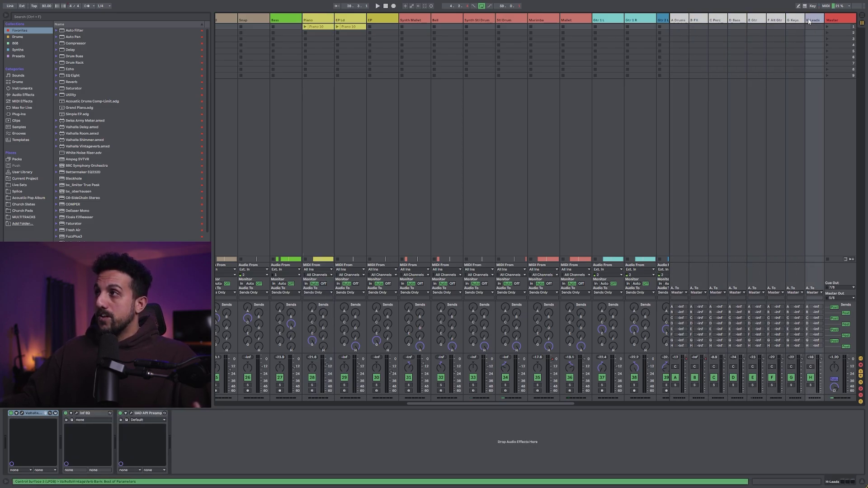
pyautogui.click(678, 21)
pyautogui.click(698, 21)
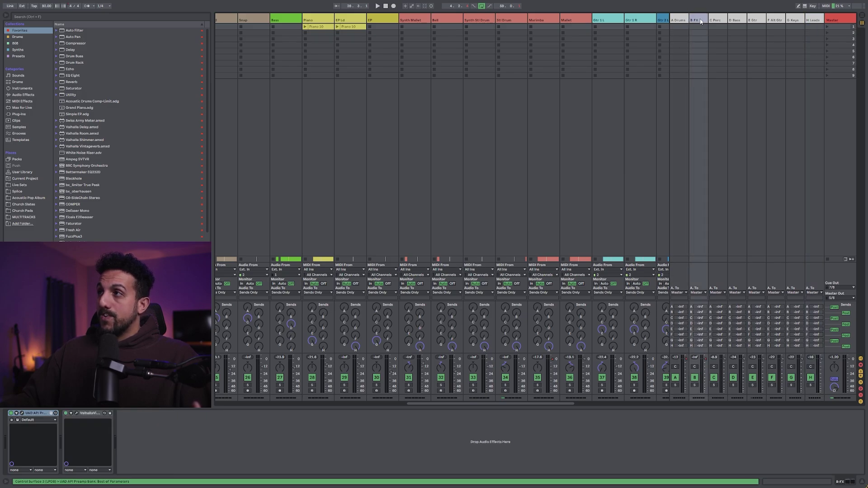
pyautogui.click(686, 21)
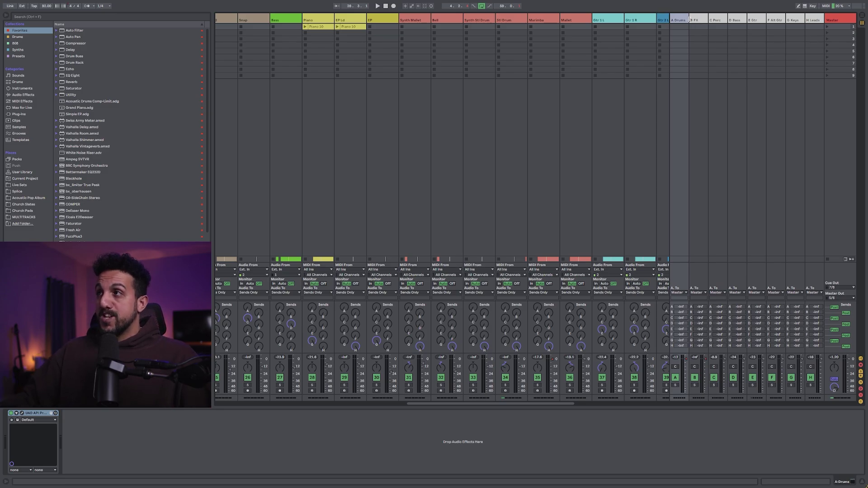
# Recheck the A Drums, B FX and C Perc returns, then show the Master track's device chain
pyautogui.click(698, 23)
pyautogui.click(722, 20)
pyautogui.click(682, 23)
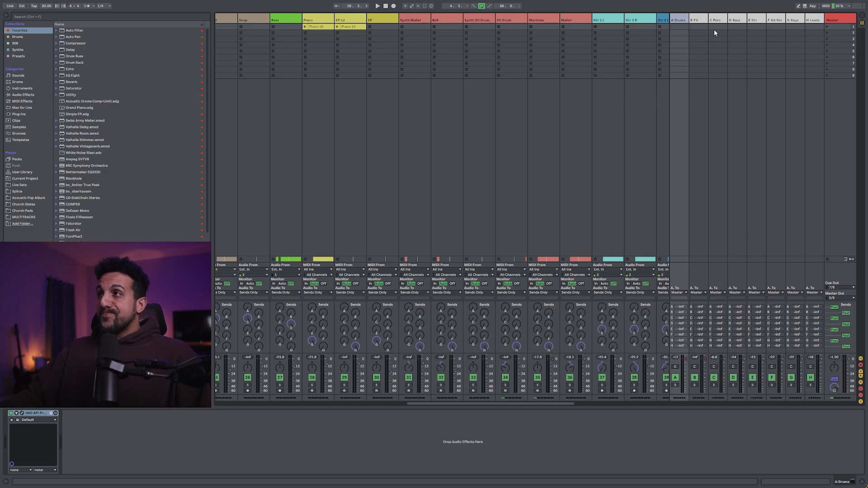
pyautogui.click(695, 21)
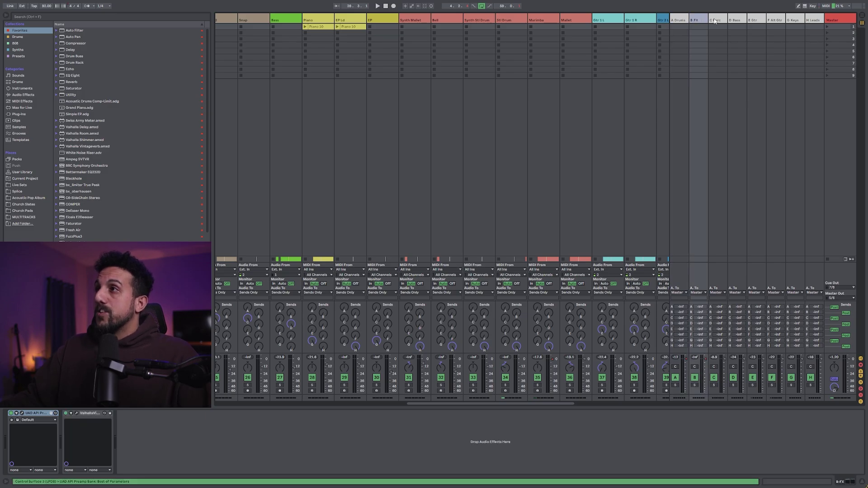
pyautogui.click(715, 21)
pyautogui.click(704, 21)
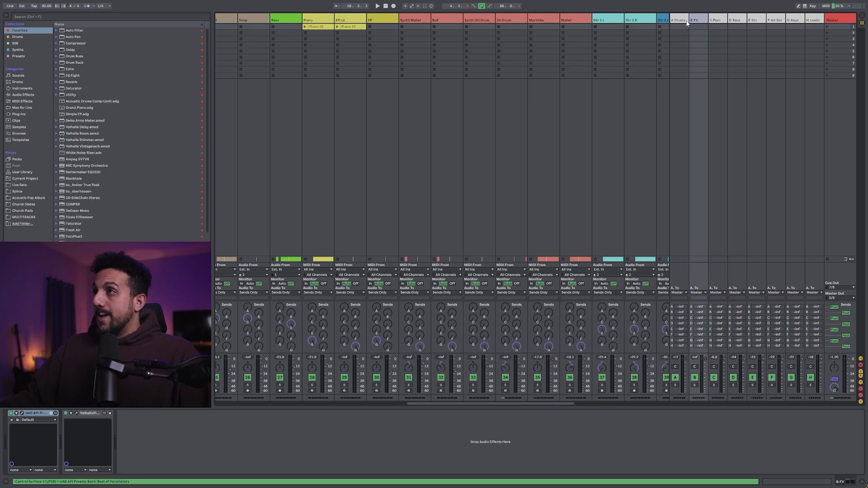
pyautogui.press('Left')
pyautogui.click(704, 21)
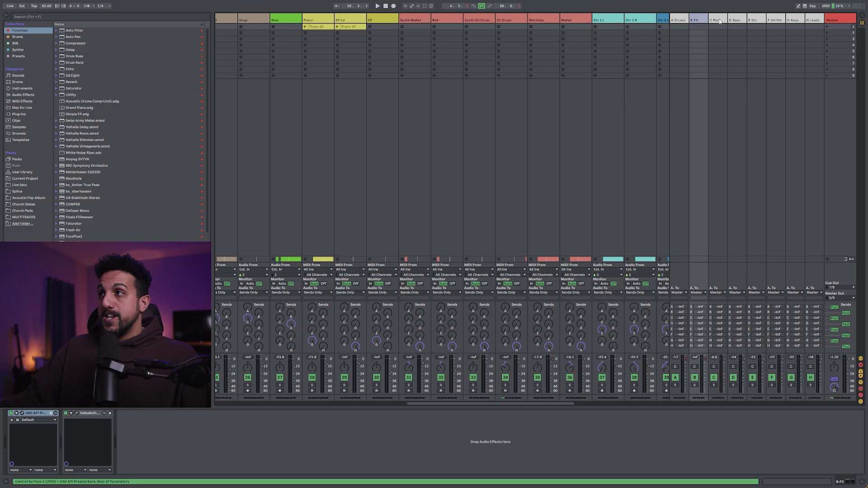
pyautogui.click(719, 21)
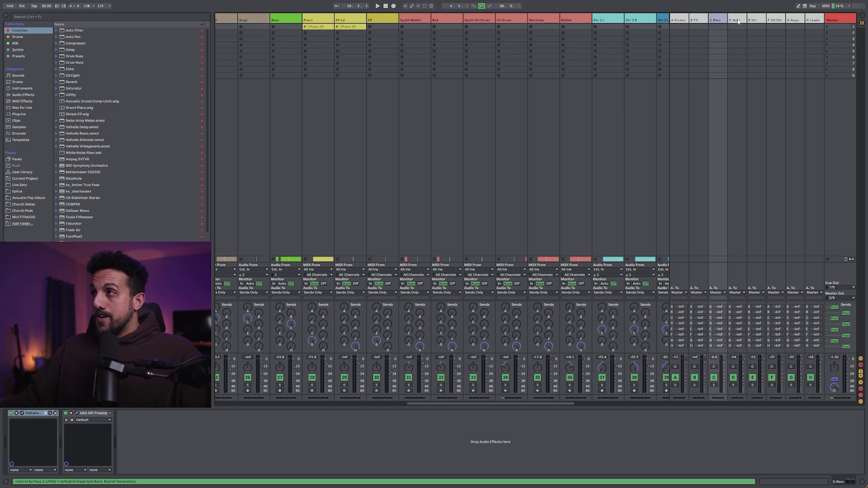
pyautogui.click(677, 22)
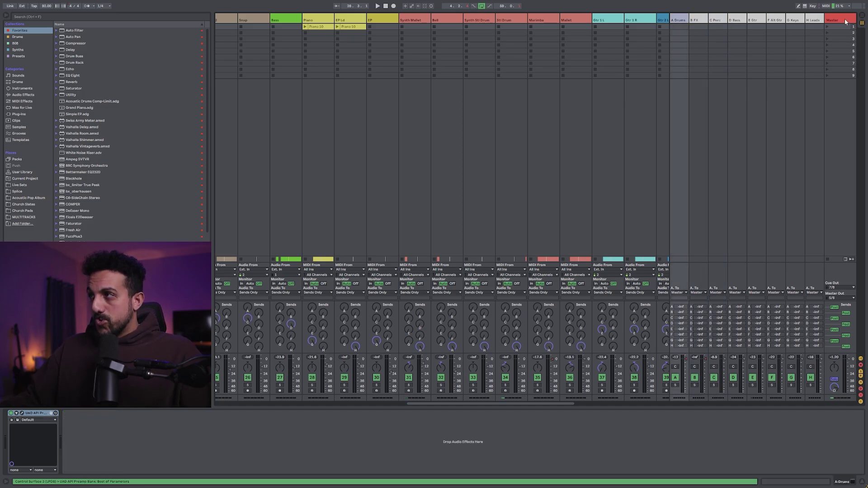
pyautogui.click(845, 21)
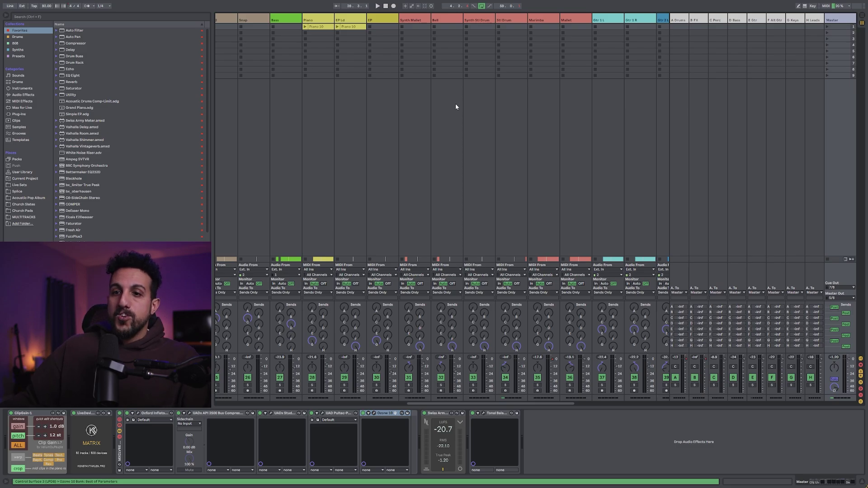
# Open the Oxford Inflator, API 2500, Studer A800 and Pultec EQ plugin windows on the Master
pyautogui.click(137, 413)
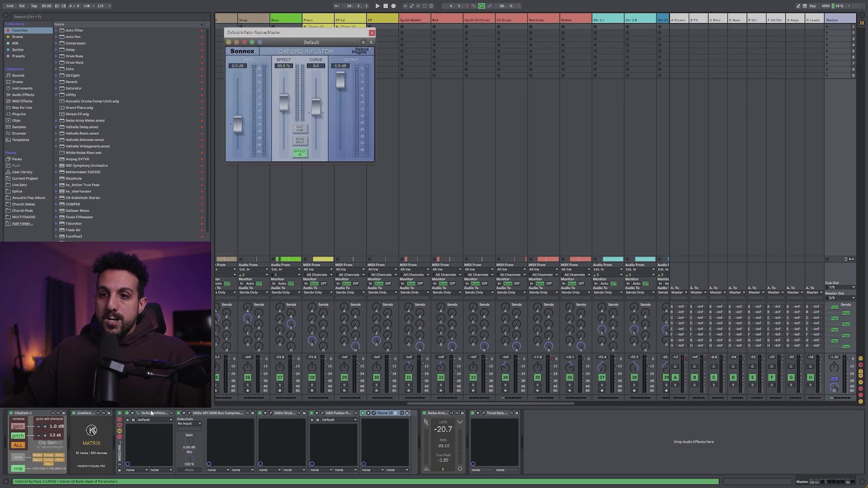
pyautogui.click(189, 414)
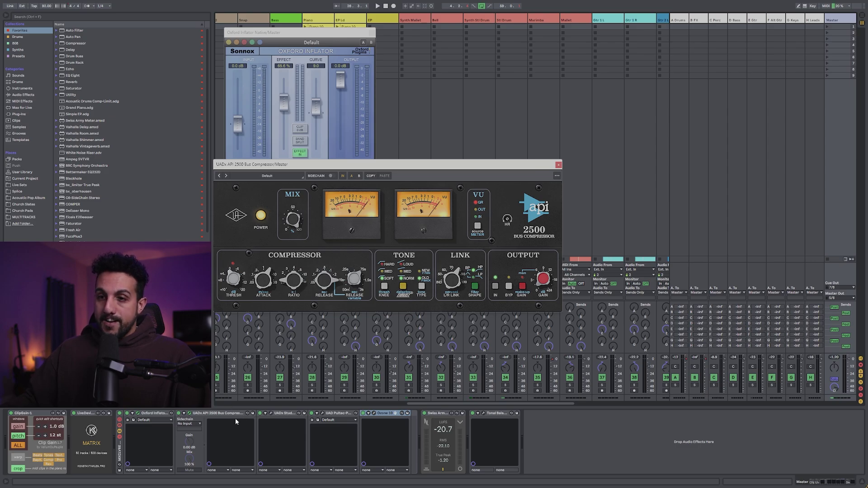
pyautogui.click(271, 414)
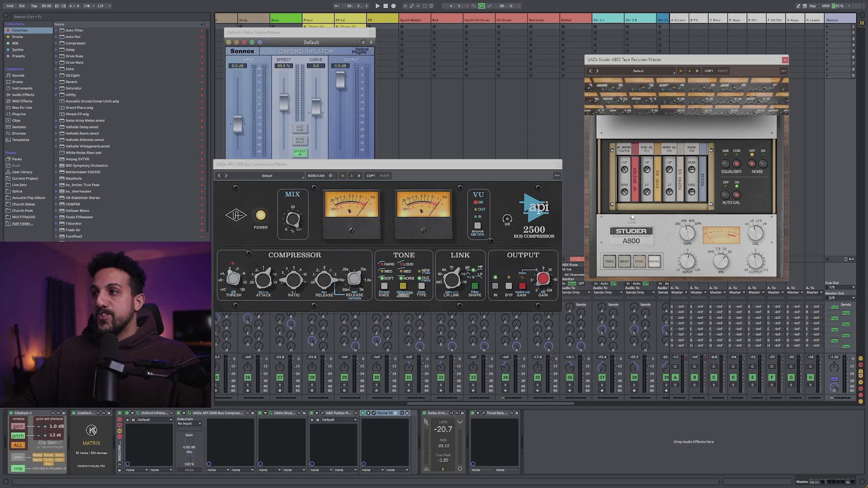
pyautogui.click(322, 414)
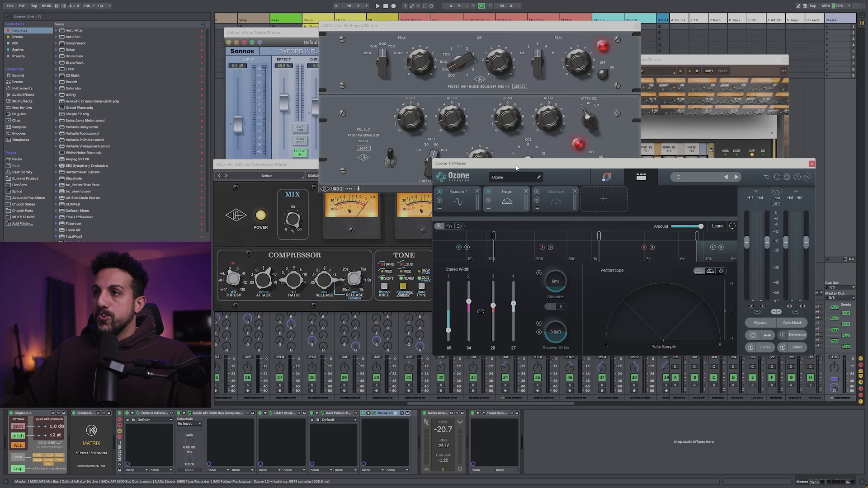
# Spread out the Ozone, Pultec and API 2500 windows, with Ozone 10 in front
pyautogui.moveTo(527, 163); pyautogui.dragTo(510, 206)
pyautogui.moveTo(516, 26); pyautogui.dragTo(583, 13)
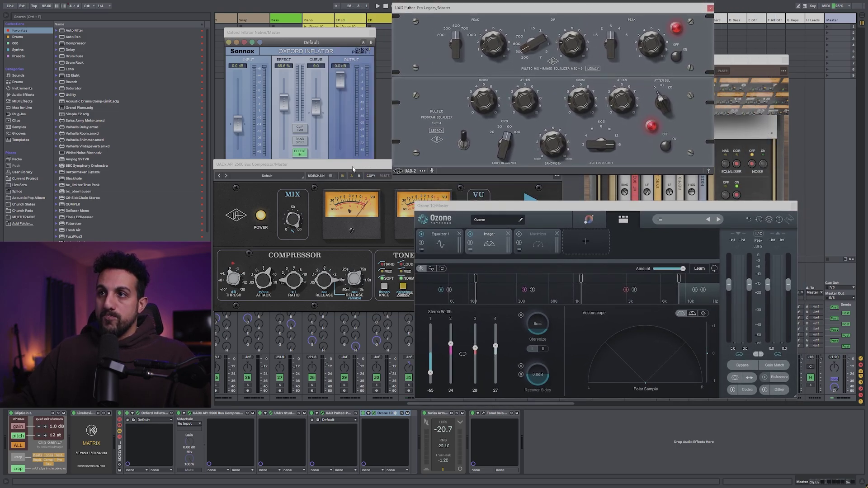
pyautogui.moveTo(353, 169); pyautogui.dragTo(351, 175)
pyautogui.click(604, 208)
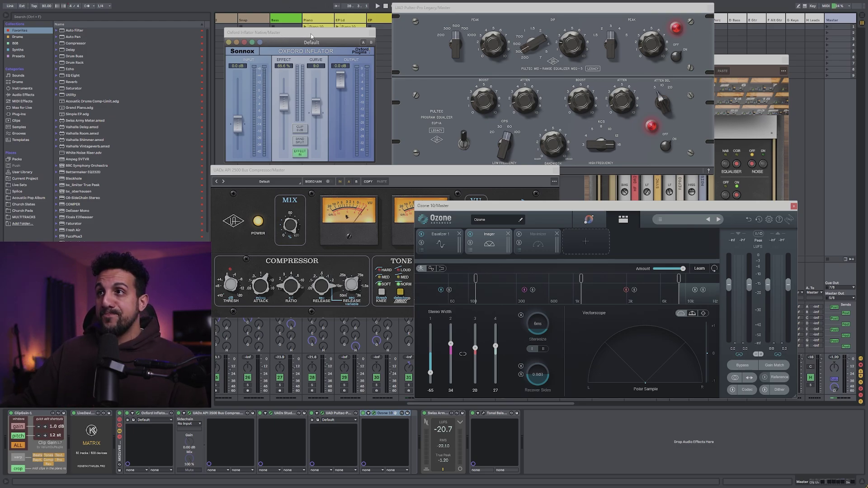
# Rearrange the API 2500, Pultec EQ and Studer A800 windows so each one's settings are visible
pyautogui.click(367, 171)
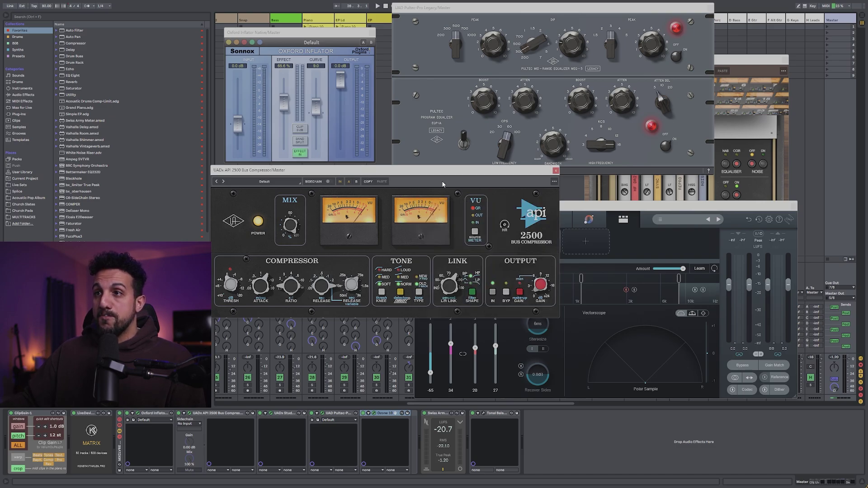
pyautogui.click(325, 333)
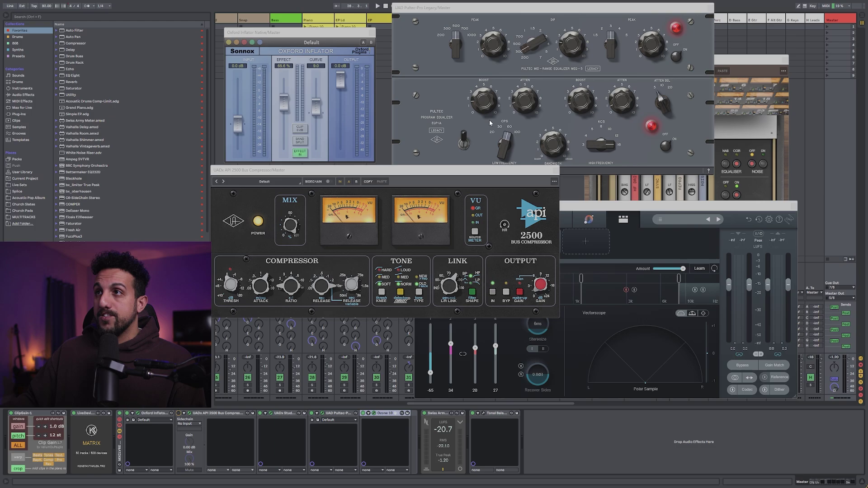
pyautogui.moveTo(485, 11); pyautogui.dragTo(473, 15)
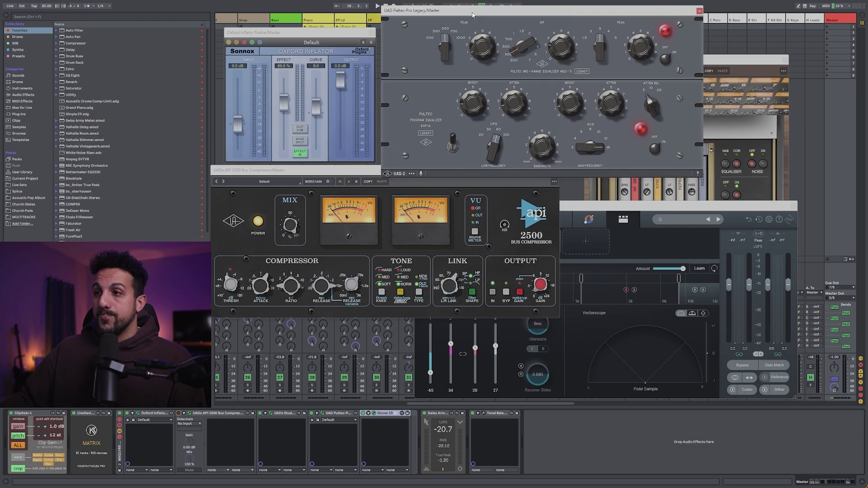
pyautogui.moveTo(740, 61); pyautogui.dragTo(728, 37)
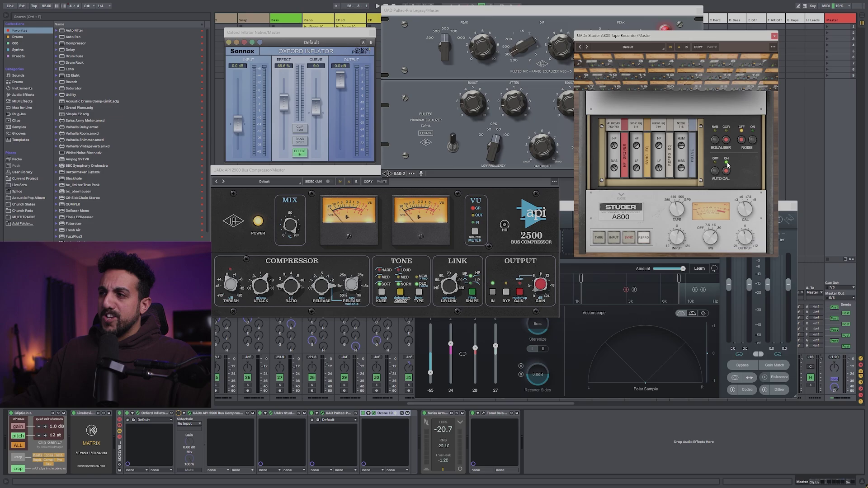
pyautogui.moveTo(677, 38); pyautogui.dragTo(677, 43)
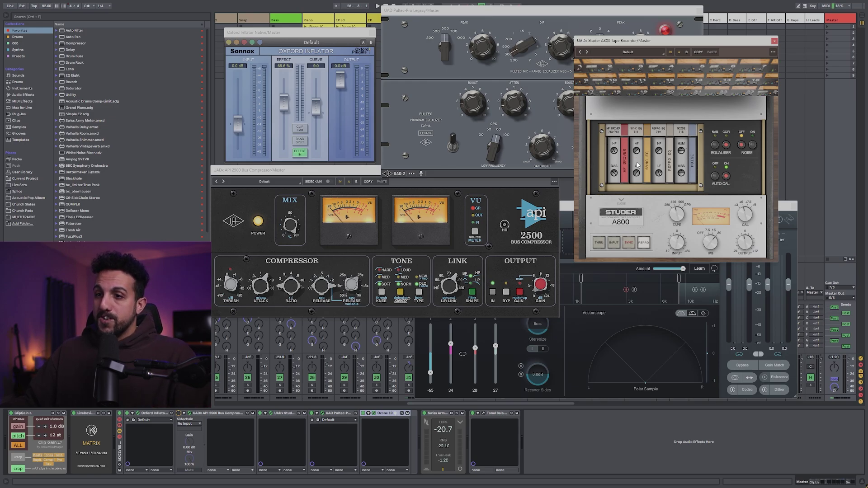
pyautogui.moveTo(493, 17)
pyautogui.mouseDown()
pyautogui.moveTo(461, 30)
pyautogui.moveTo(484, 32)
pyautogui.mouseUp()
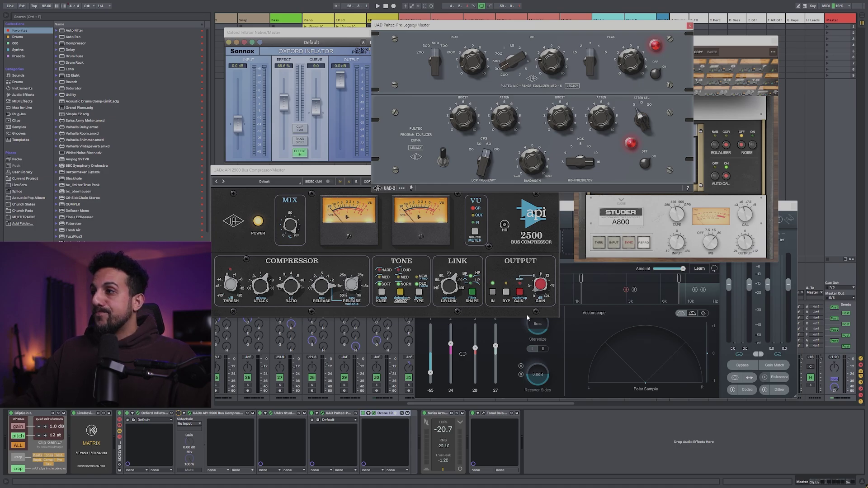
# Bring Ozone 10 forward and view its Equalizer 1 and Imager modules
pyautogui.click(786, 209)
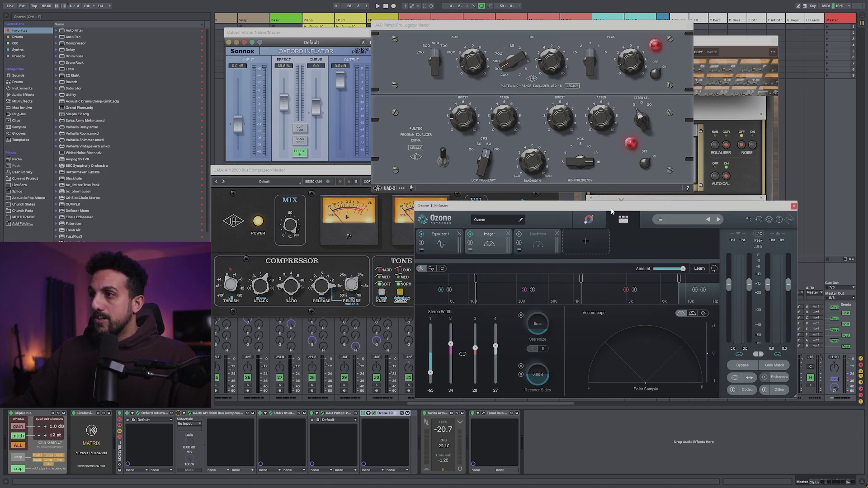
pyautogui.moveTo(611, 211); pyautogui.dragTo(628, 187)
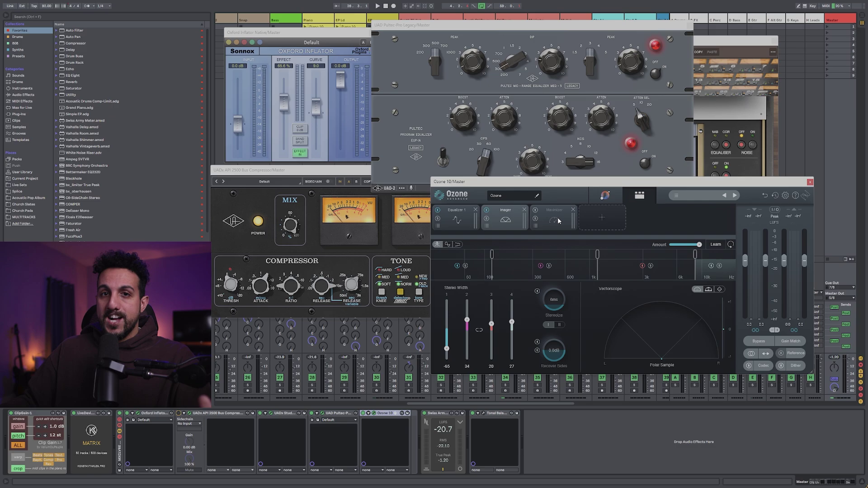
pyautogui.click(457, 219)
pyautogui.click(505, 220)
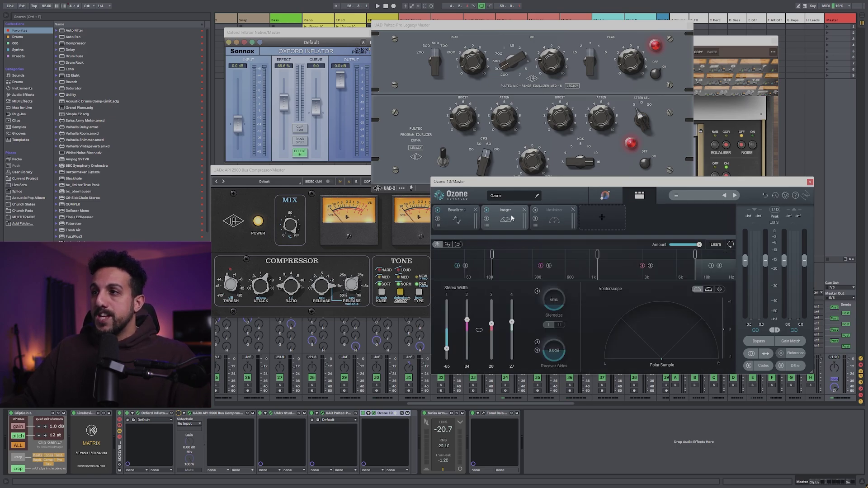
pyautogui.moveTo(536, 184); pyautogui.dragTo(515, 196)
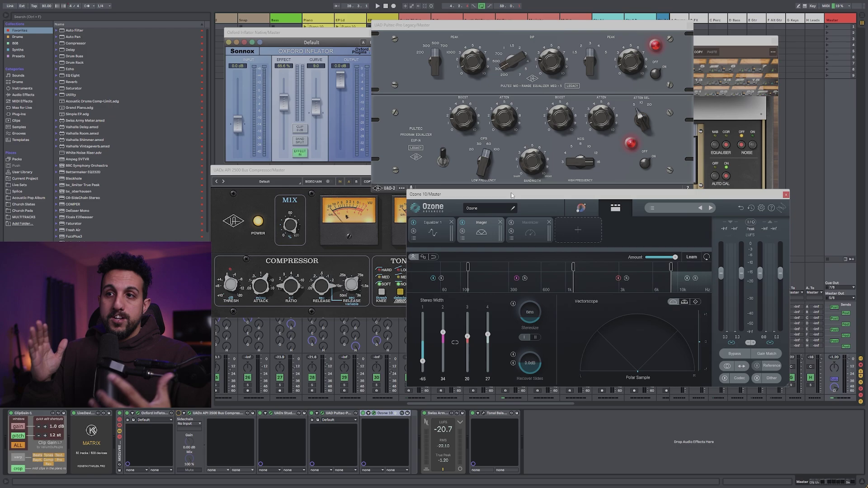
pyautogui.moveTo(499, 196); pyautogui.dragTo(489, 194)
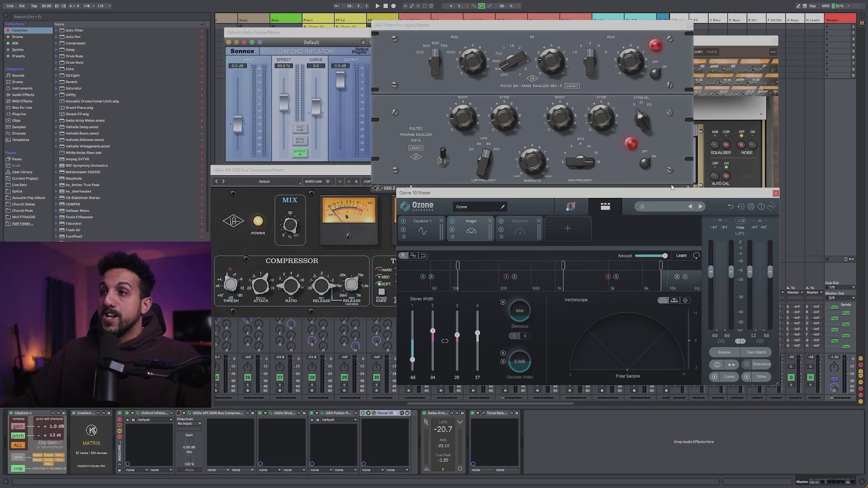
# Close the Ozone, Pultec, Studer, API 2500 and Oxford Inflator windows
pyautogui.click(776, 194)
pyautogui.click(690, 25)
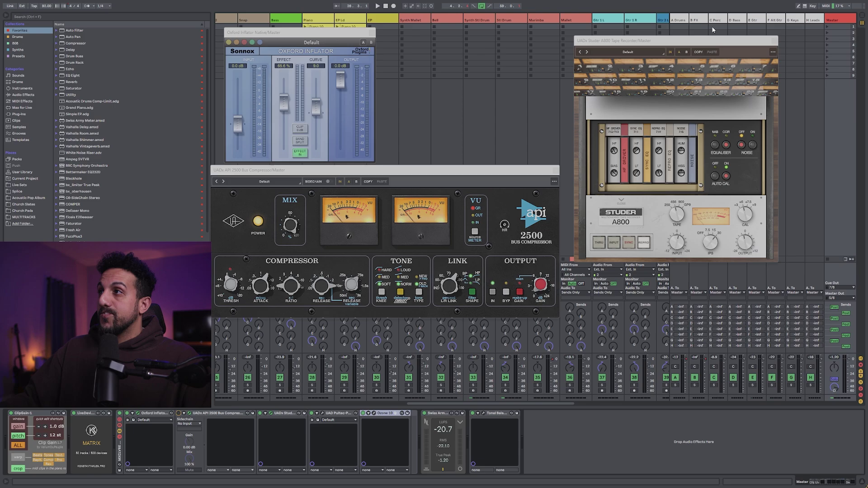
pyautogui.click(775, 42)
pyautogui.click(557, 170)
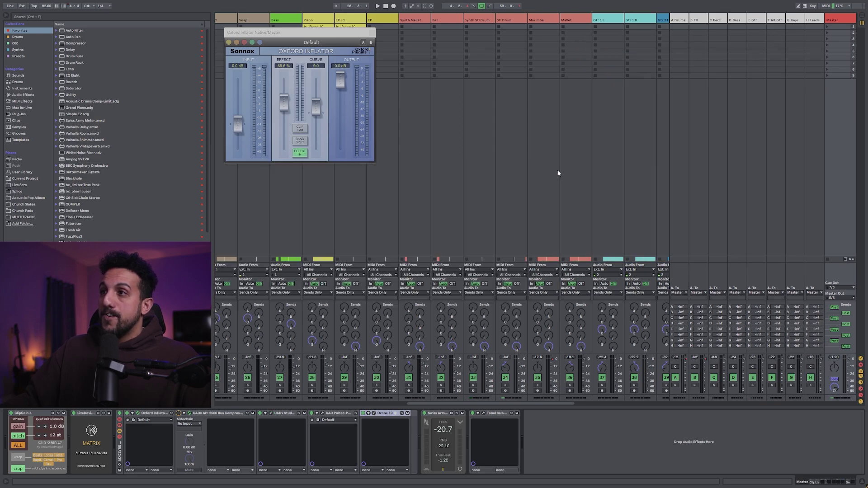
pyautogui.click(371, 33)
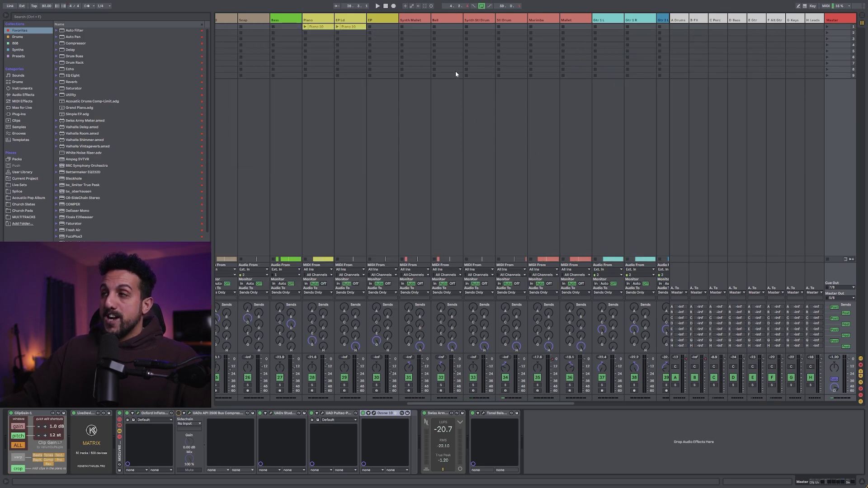
# Step through the return tracks from A Drums to H Leads to check their devices
pyautogui.click(680, 22)
pyautogui.click(690, 22)
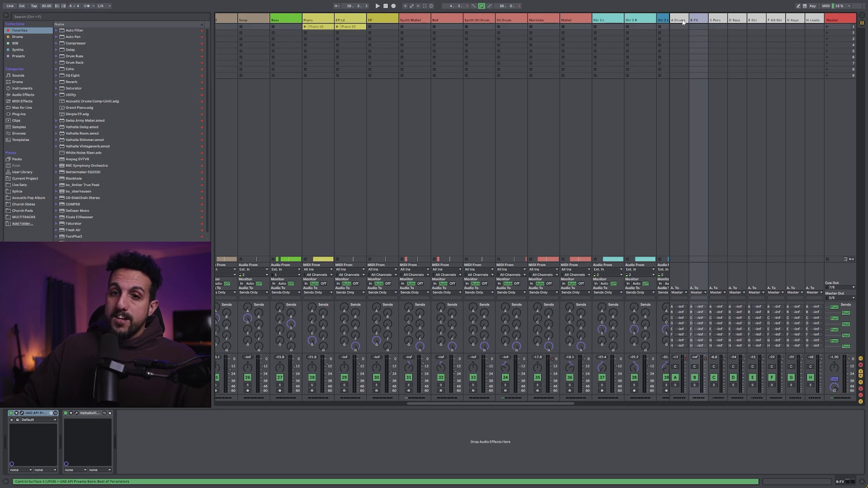
pyautogui.click(684, 23)
pyautogui.click(697, 21)
pyautogui.click(716, 22)
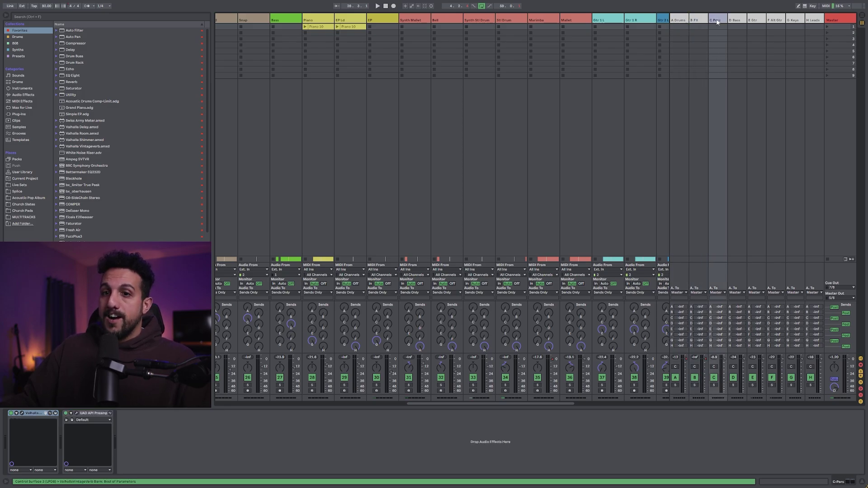
pyautogui.click(742, 19)
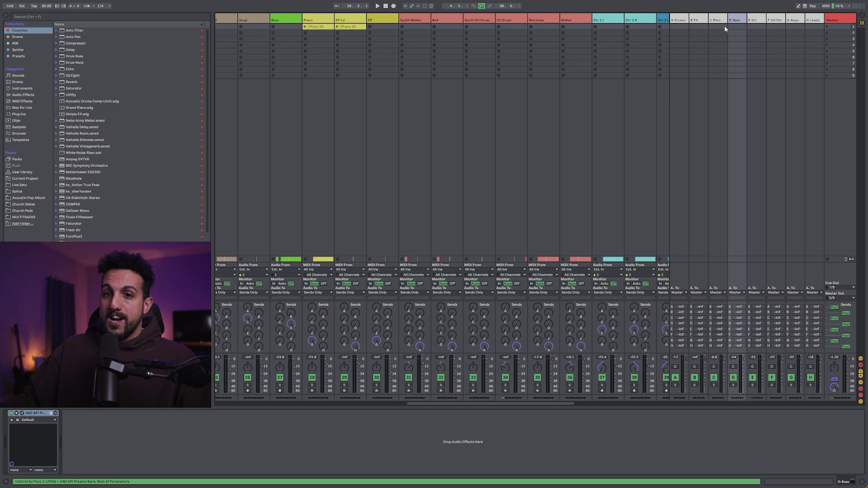
pyautogui.click(761, 21)
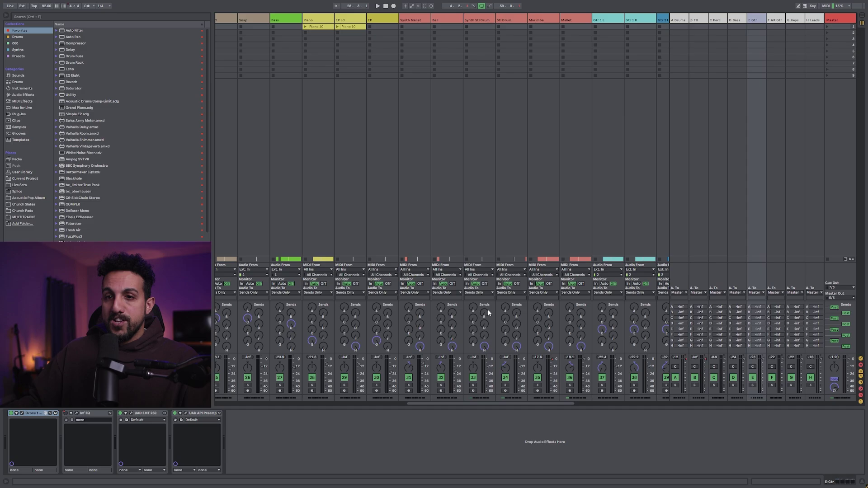
pyautogui.click(782, 20)
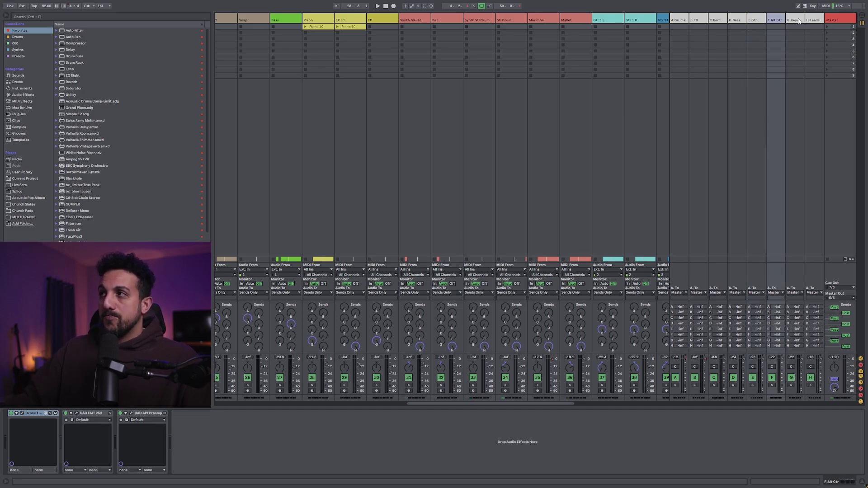
pyautogui.click(799, 20)
pyautogui.click(813, 20)
# Go back through G Keys, F Alt Gtr and E Gtr, then select the Master track
pyautogui.click(796, 19)
pyautogui.click(778, 20)
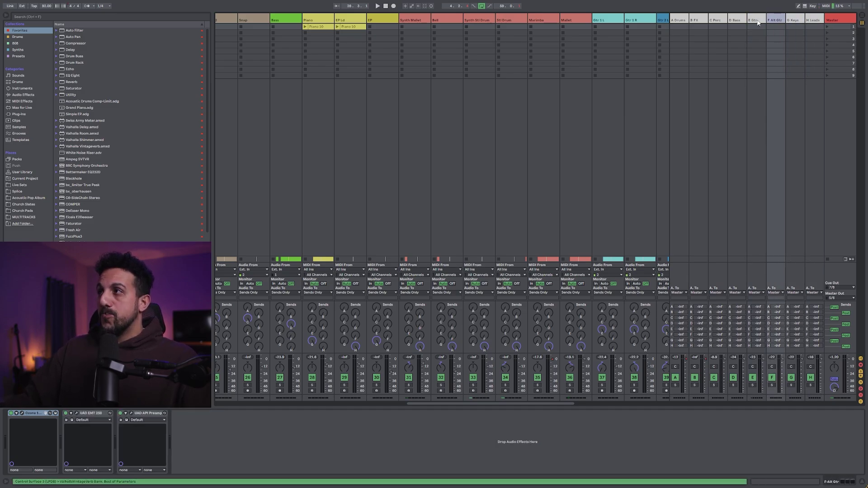
pyautogui.click(755, 19)
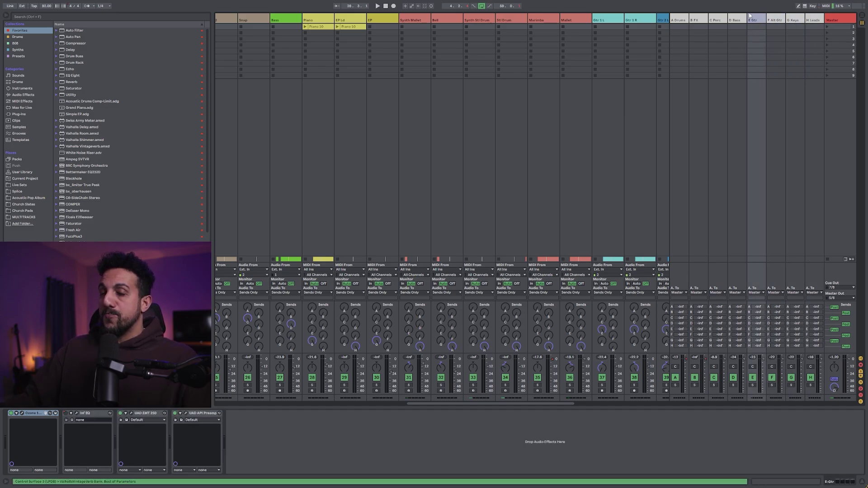
pyautogui.click(842, 21)
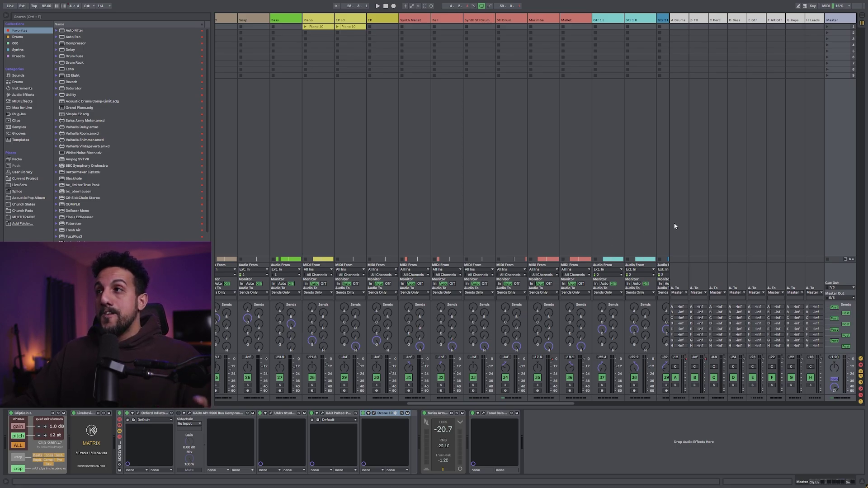
# Switch to the Arrangement timeline, then return to the Session mixer
pyautogui.click(863, 20)
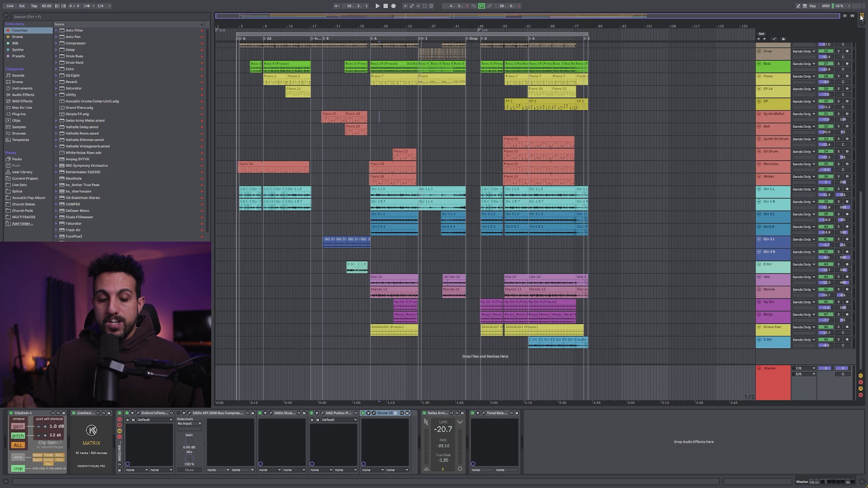
pyautogui.click(861, 25)
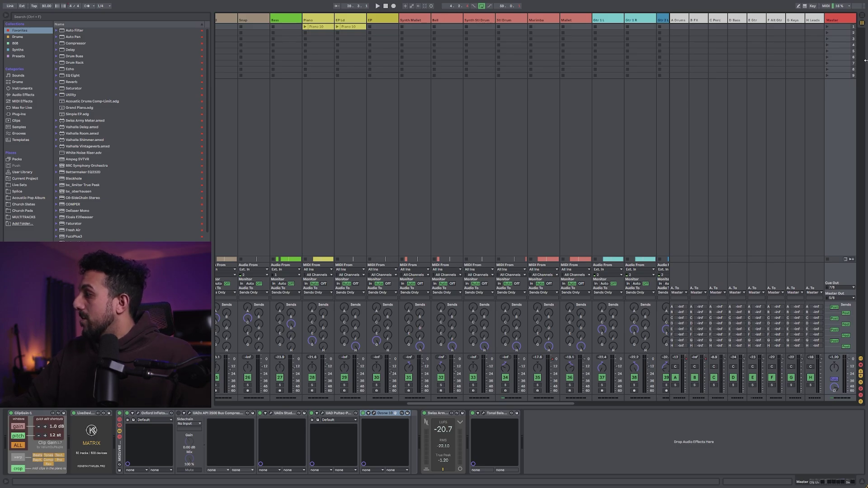
# Solo the A Drums return and open Export Audio/Video set to 24-bit, 48000 Hz WAV
pyautogui.click(686, 23)
pyautogui.click(699, 21)
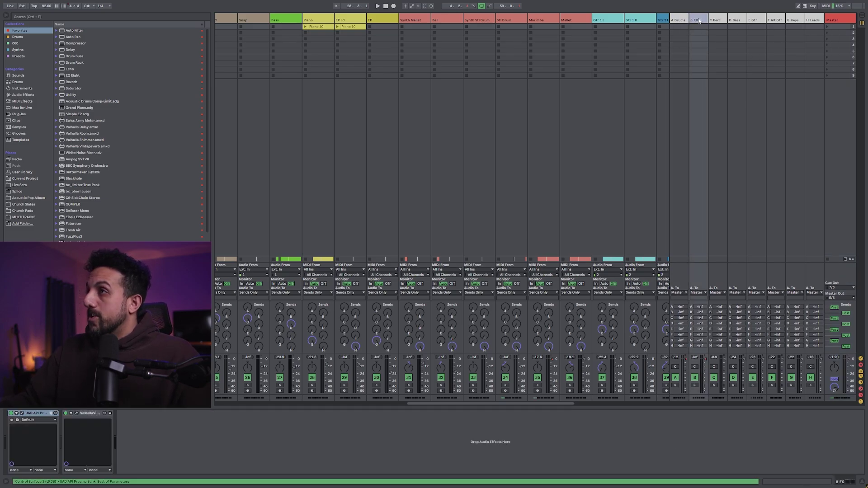
pyautogui.click(687, 22)
pyautogui.click(699, 22)
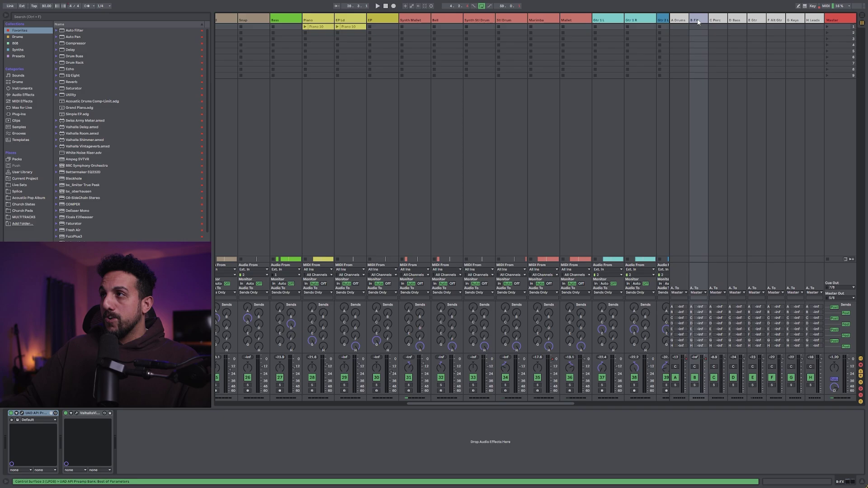
pyautogui.click(720, 21)
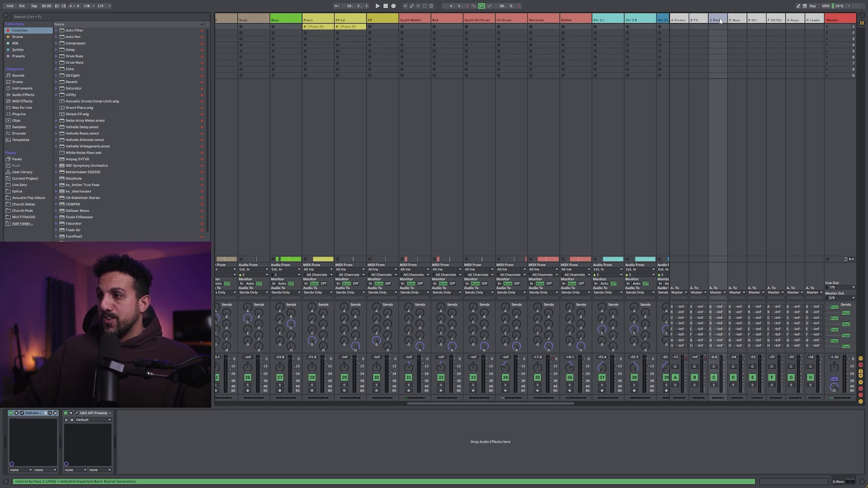
pyautogui.click(682, 21)
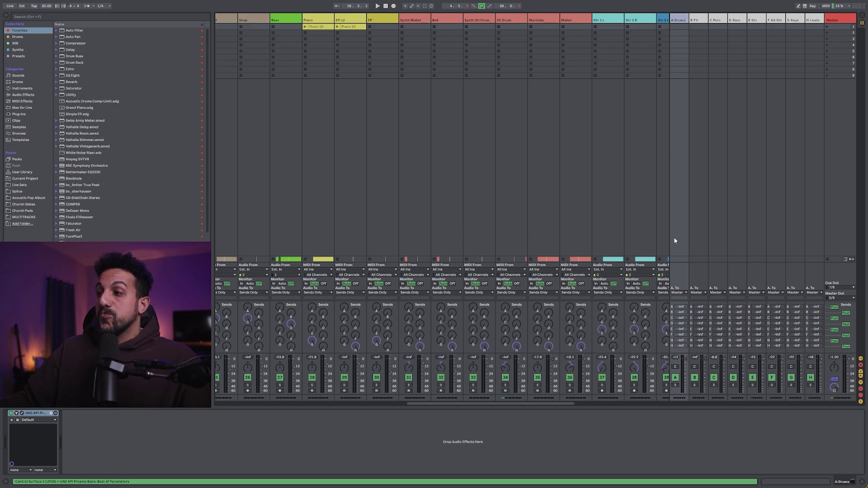
pyautogui.click(676, 385)
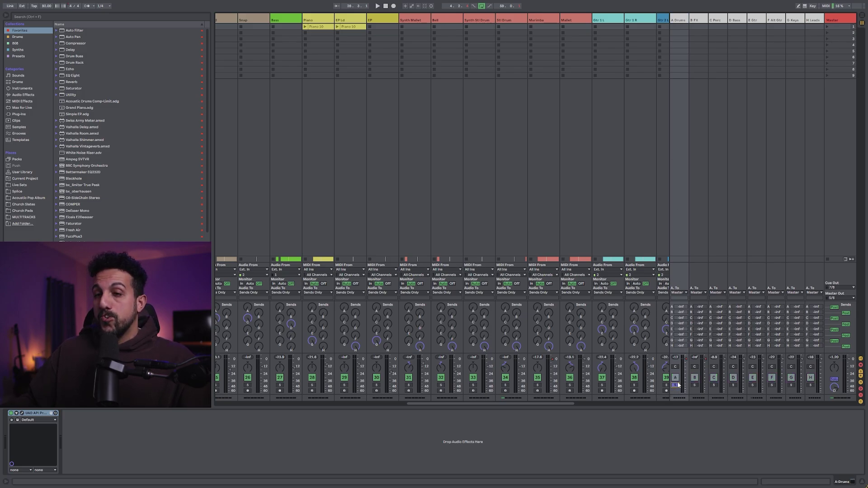
pyautogui.hotkey('ctrl', 'shift', 'r')
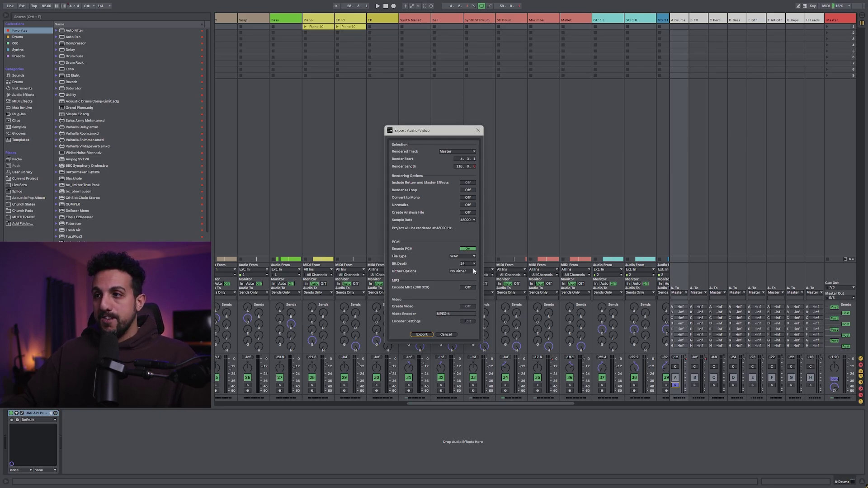
# Begin exporting to Desktop > Stems with 'Dru' added to the file name, then cancel and close the dialog
pyautogui.click(423, 335)
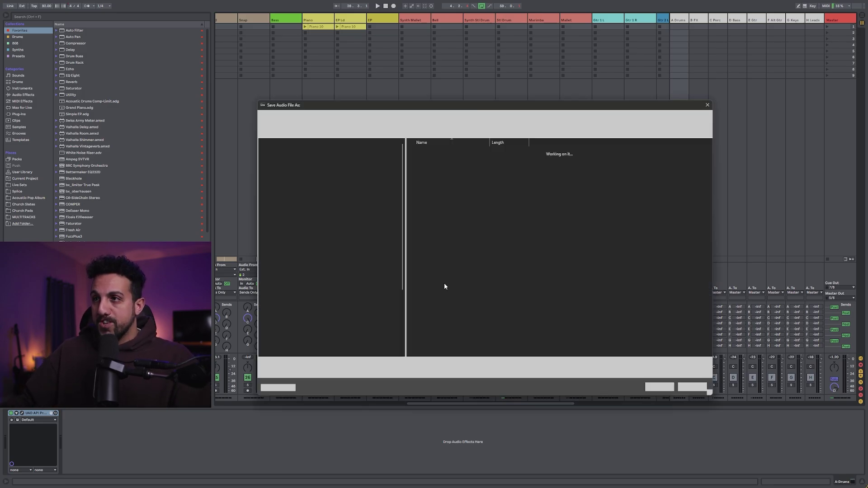
pyautogui.click(322, 115)
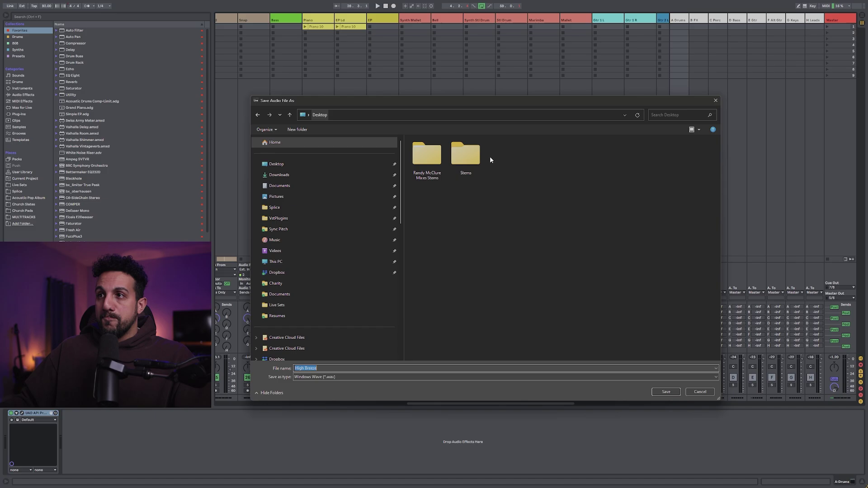
pyautogui.doubleClick(468, 156)
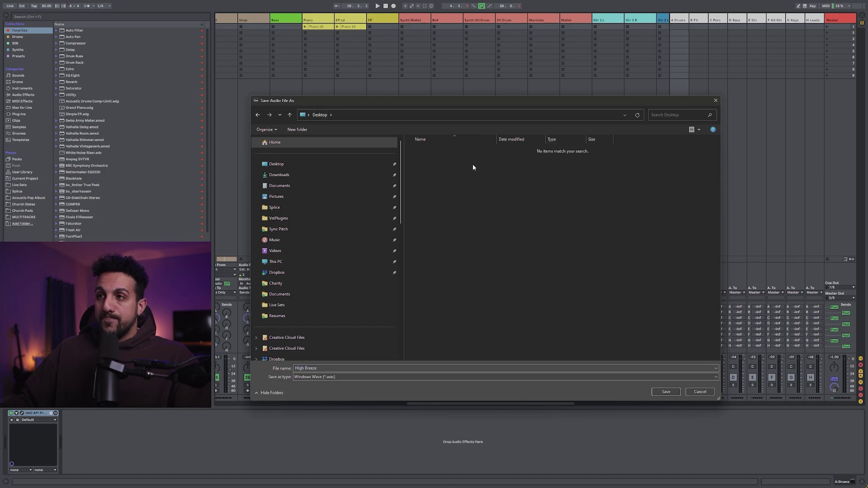
pyautogui.click(326, 371)
pyautogui.doubleClick(325, 371)
pyautogui.click(326, 369)
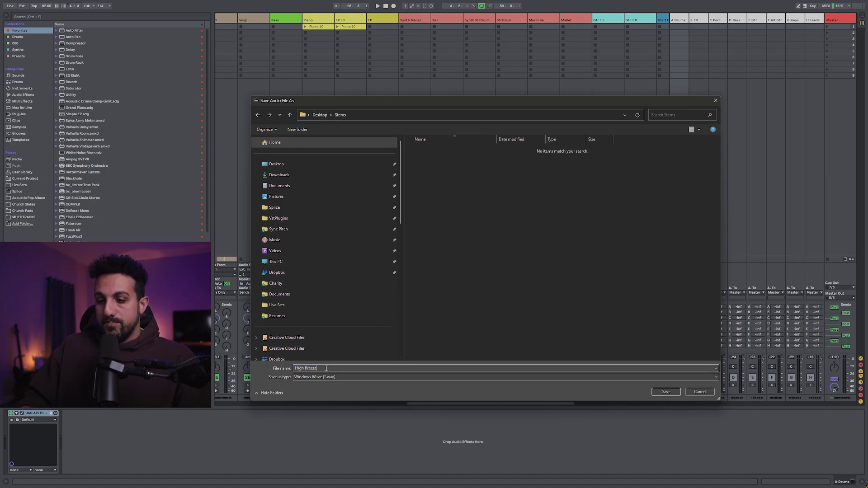
pyautogui.write('Drums Stem')
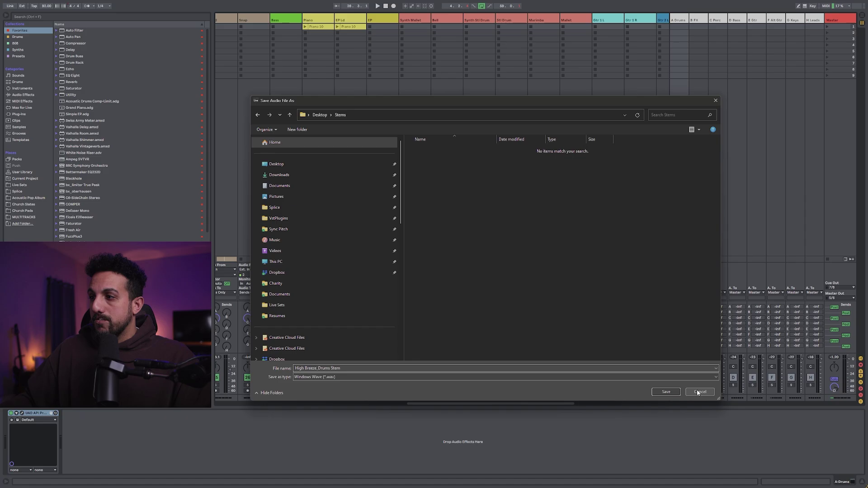
pyautogui.click(699, 393)
pyautogui.click(479, 130)
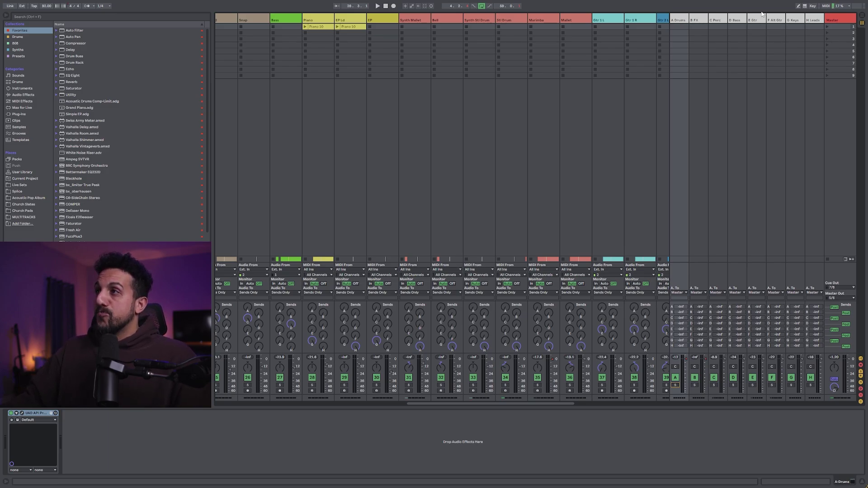
# Insert a new return track after H Leads and name it I FX
pyautogui.click(814, 22)
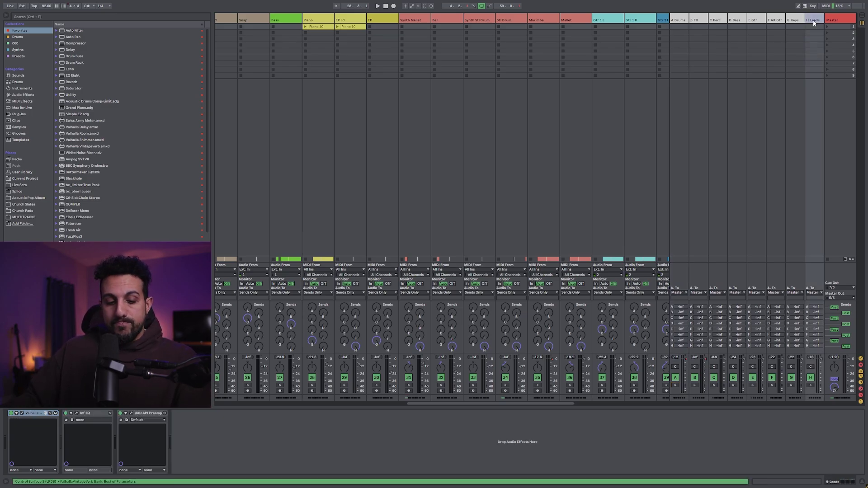
pyautogui.hotkey('ctrl', 'alt', 't')
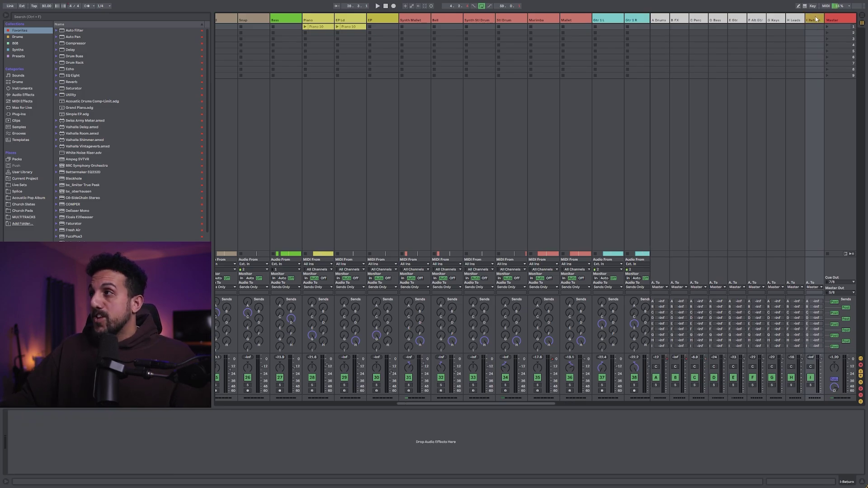
pyautogui.hotkey('ctrl', 'r')
pyautogui.write('F')
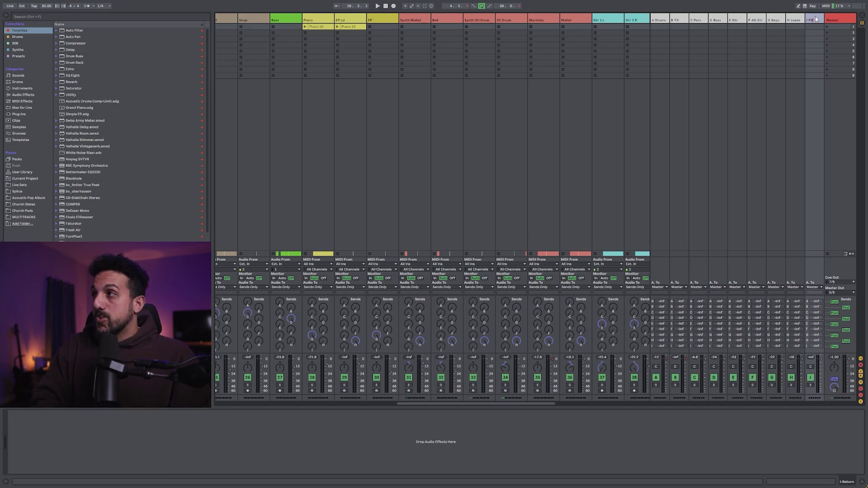
pyautogui.press('Return')
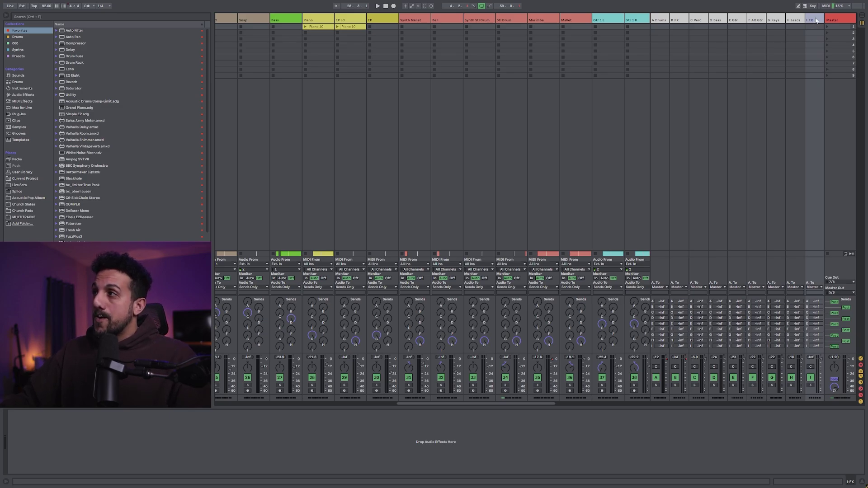
# Try soloing the A Drums and I FX returns, then clear all solos
pyautogui.click(662, 23)
pyautogui.click(657, 386)
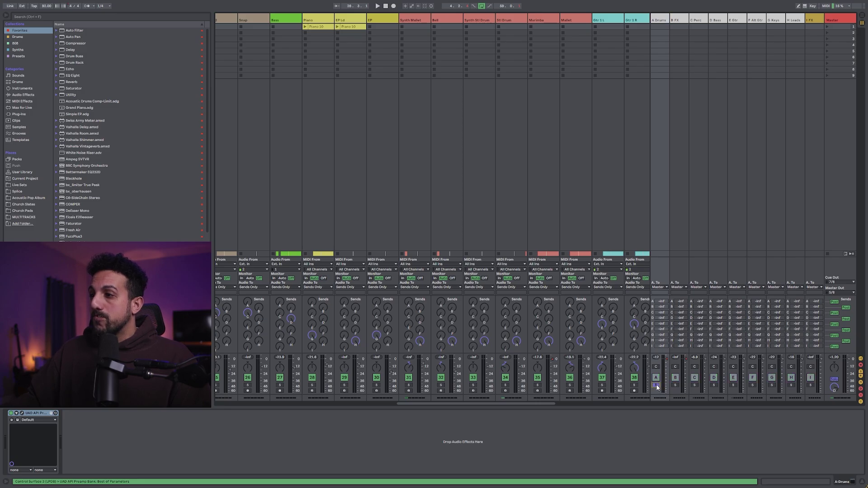
pyautogui.click(811, 386)
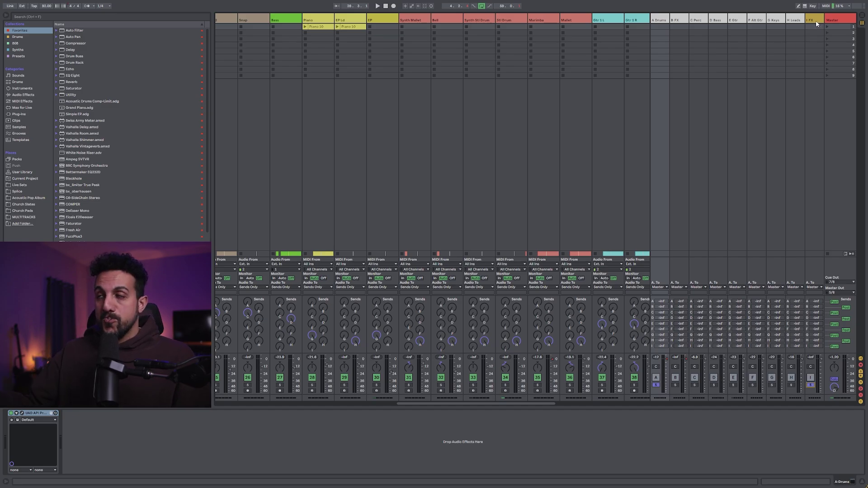
pyautogui.click(810, 385)
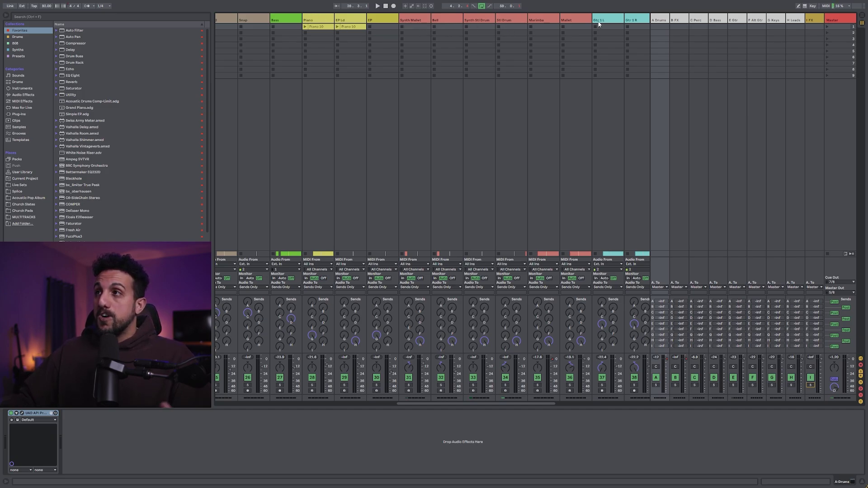
# After checking the A Drums to D Bass return headers, delete the I FX return track
pyautogui.click(661, 21)
pyautogui.click(678, 22)
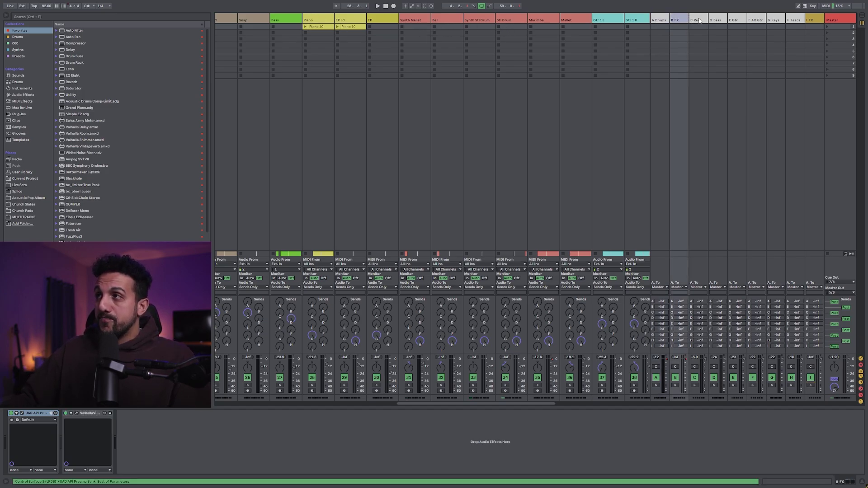
pyautogui.click(660, 21)
pyautogui.click(678, 21)
pyautogui.click(699, 21)
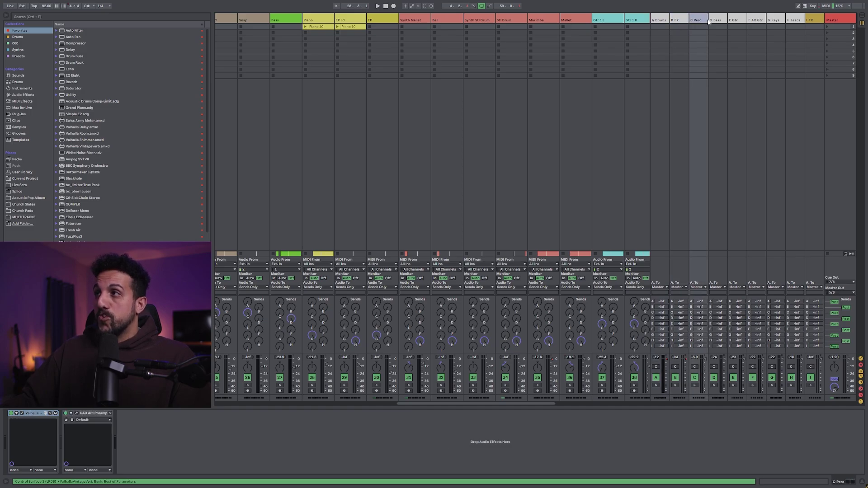
pyautogui.click(719, 20)
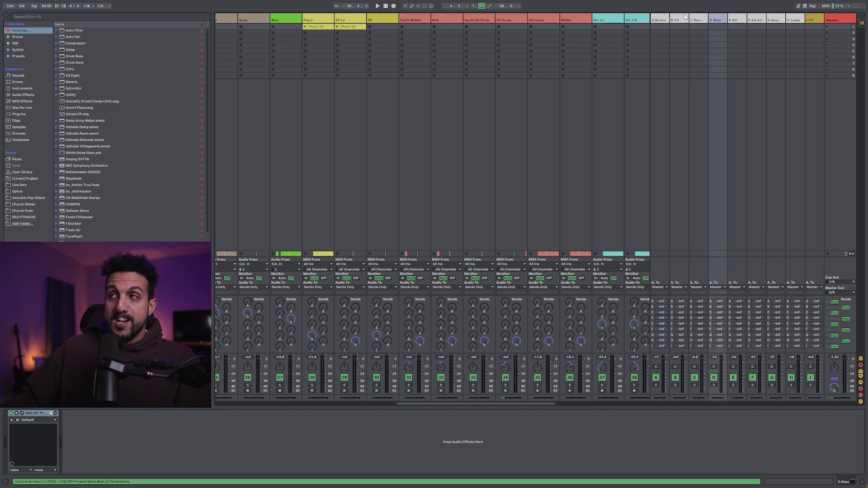
pyautogui.click(665, 21)
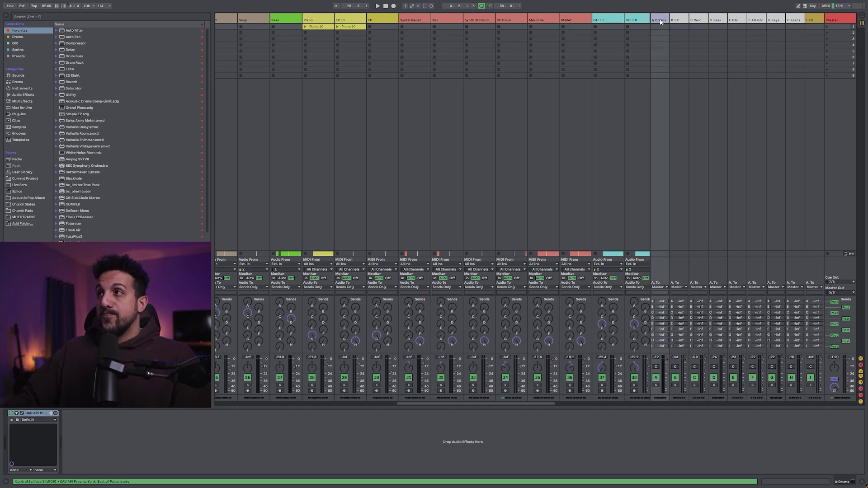
pyautogui.click(814, 20)
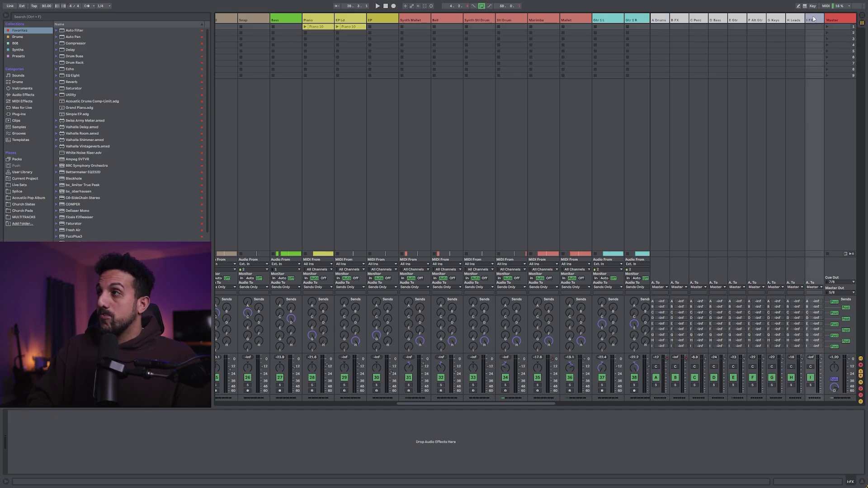
pyautogui.press('Delete')
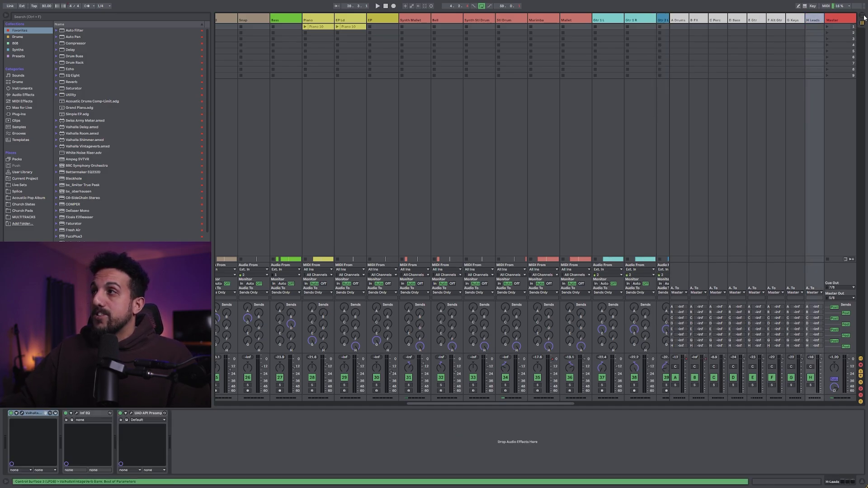